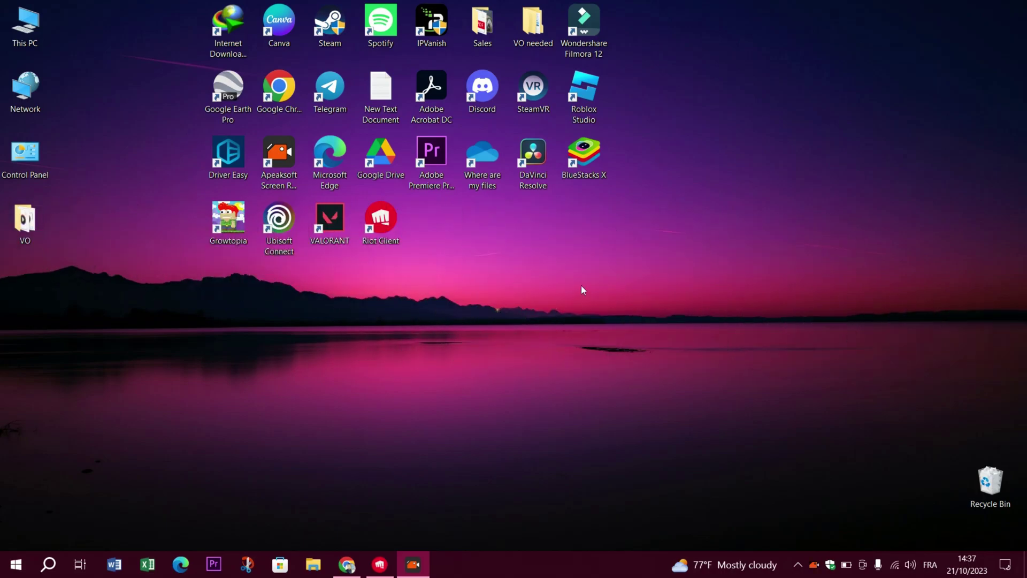
# Open the Riot Client and go to the VALORANT page, where the game is downloading and installing.
pyautogui.click(380, 564)
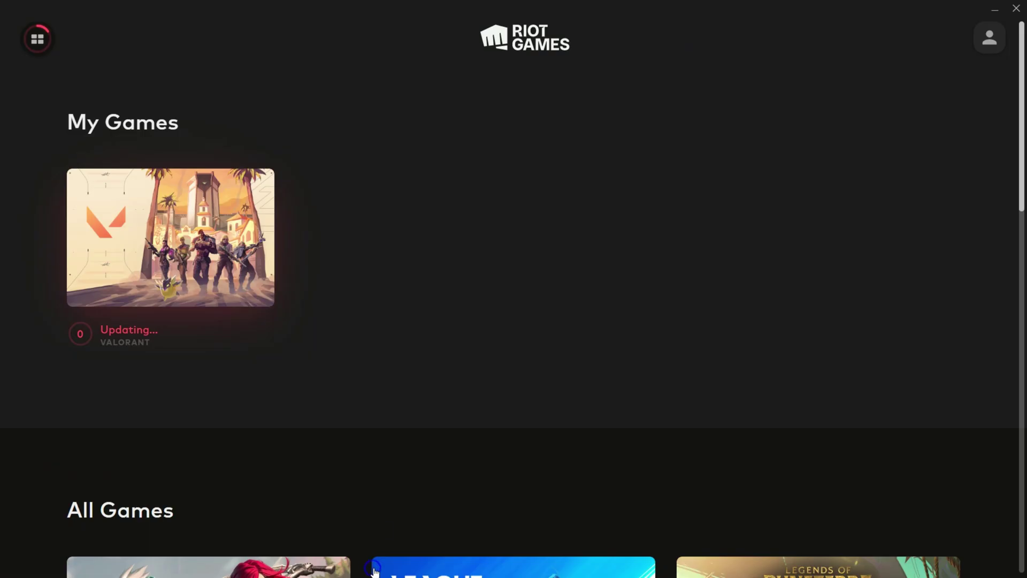
pyautogui.click(196, 256)
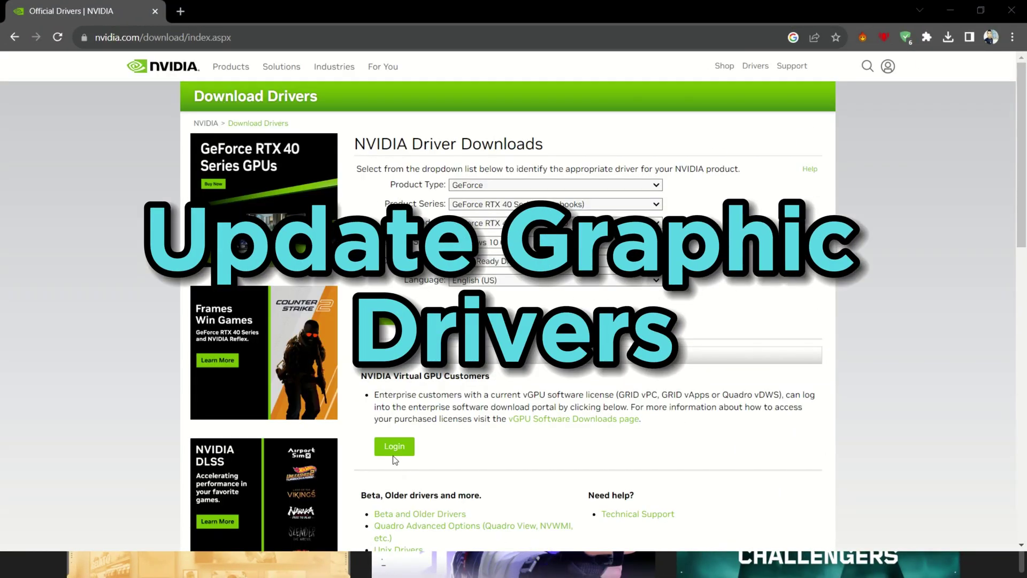
pyautogui.scroll(-3, 373, 297)
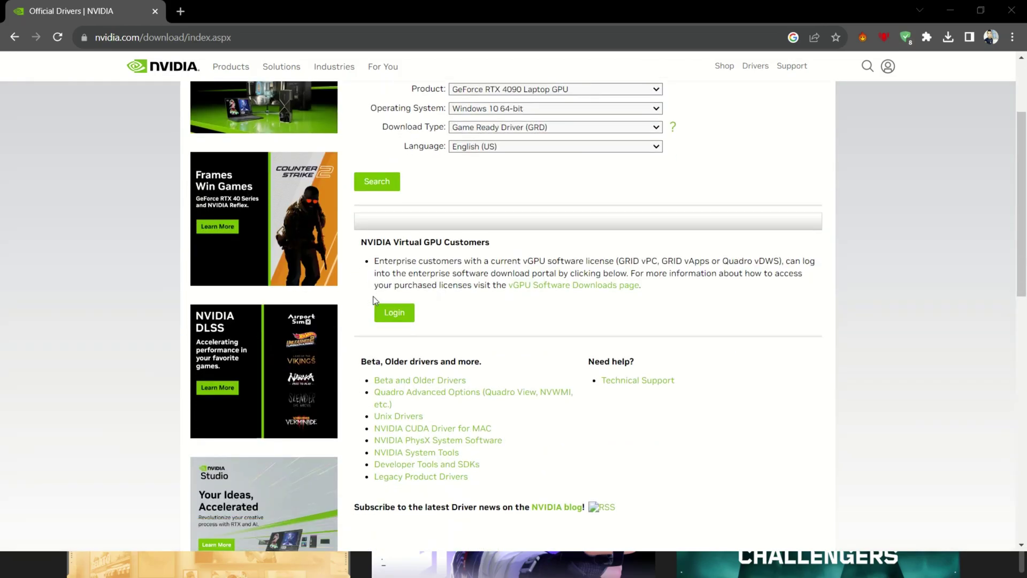
pyautogui.scroll(-5, 507, 396)
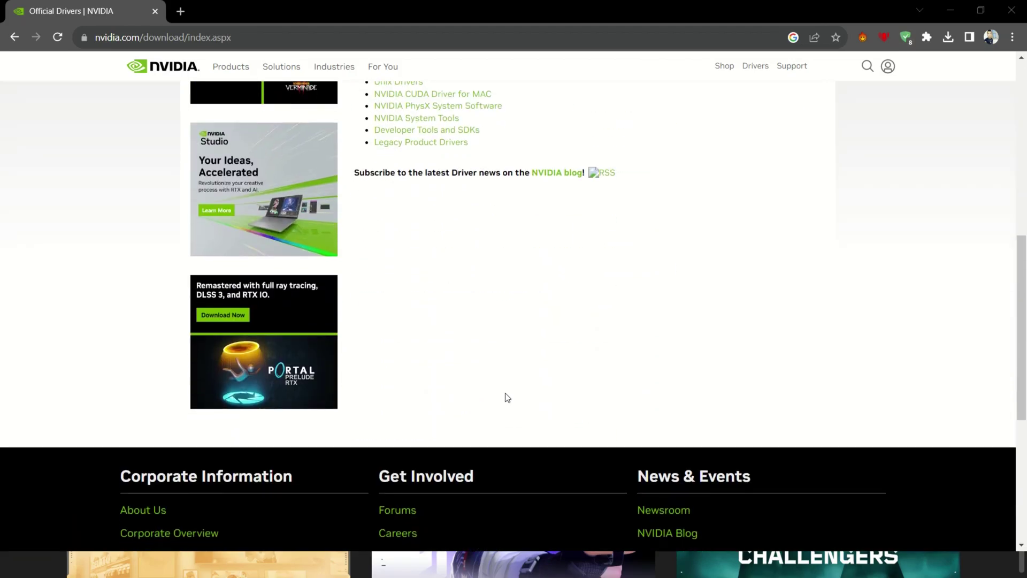
pyautogui.scroll(9, 507, 396)
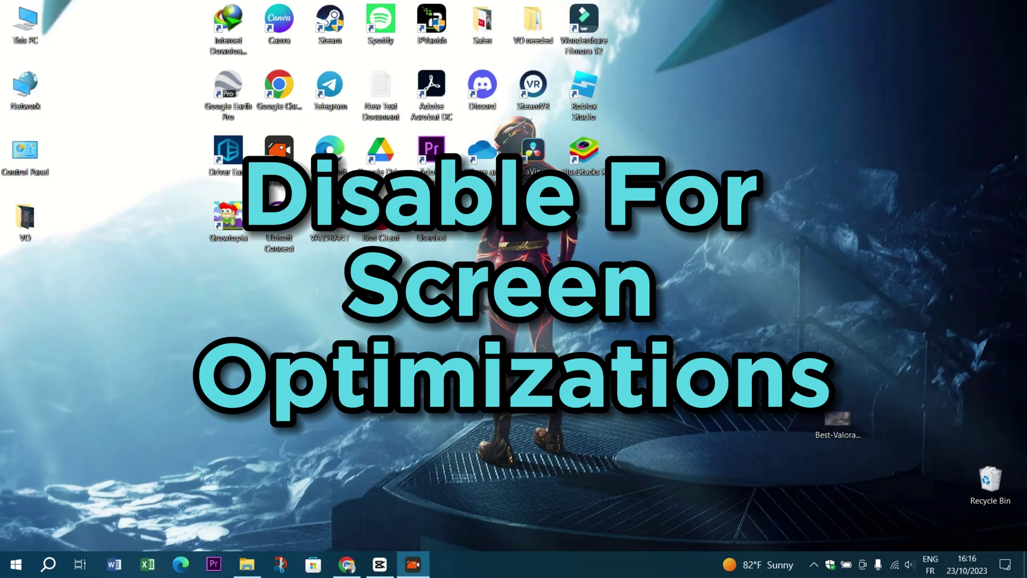
# Tick Disable fullscreen optimizations in the VALORANT shortcut's Compatibility properties and apply it.
pyautogui.click(327, 210)
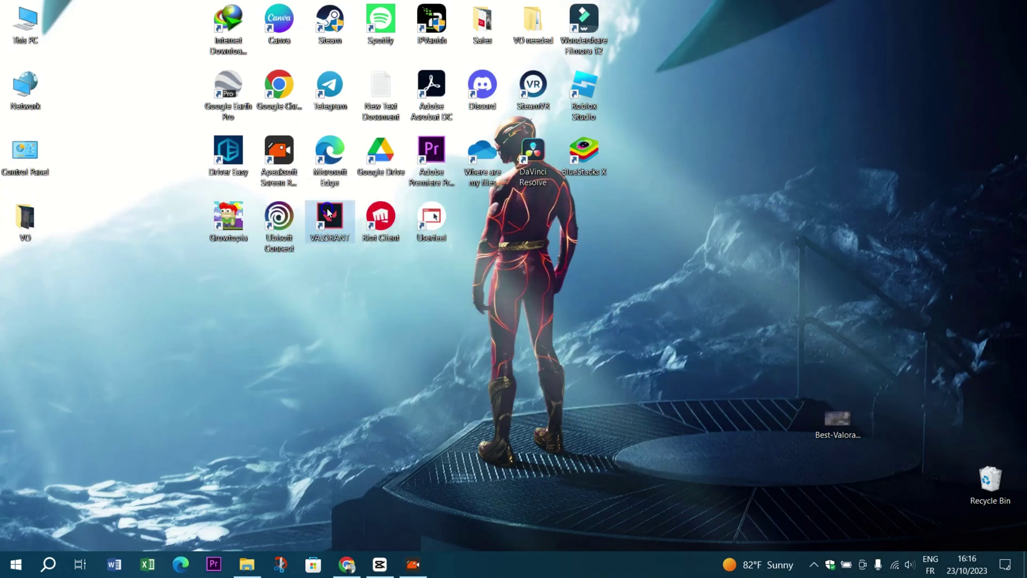
pyautogui.rightClick(336, 227)
pyautogui.click(377, 528)
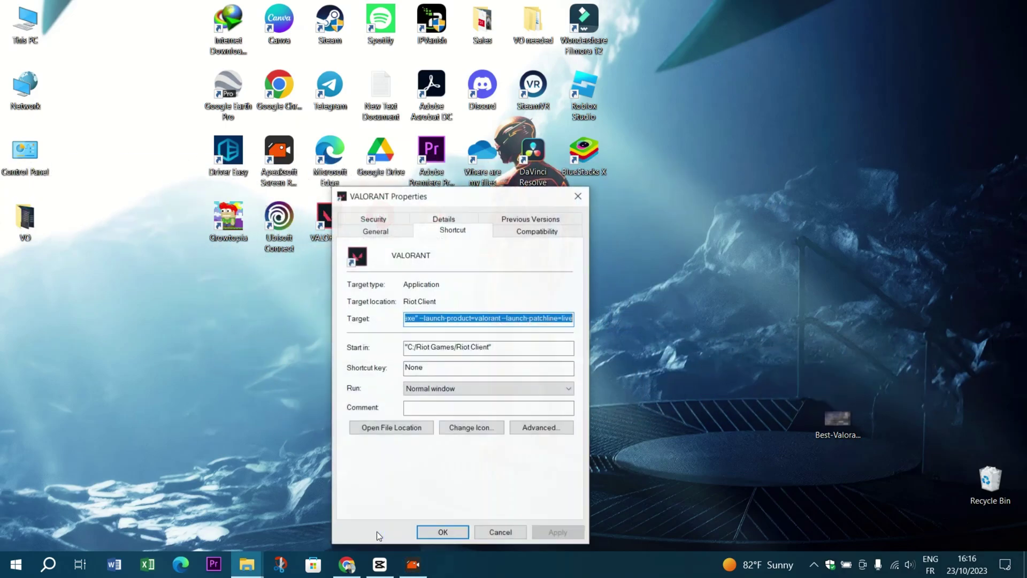
pyautogui.click(529, 233)
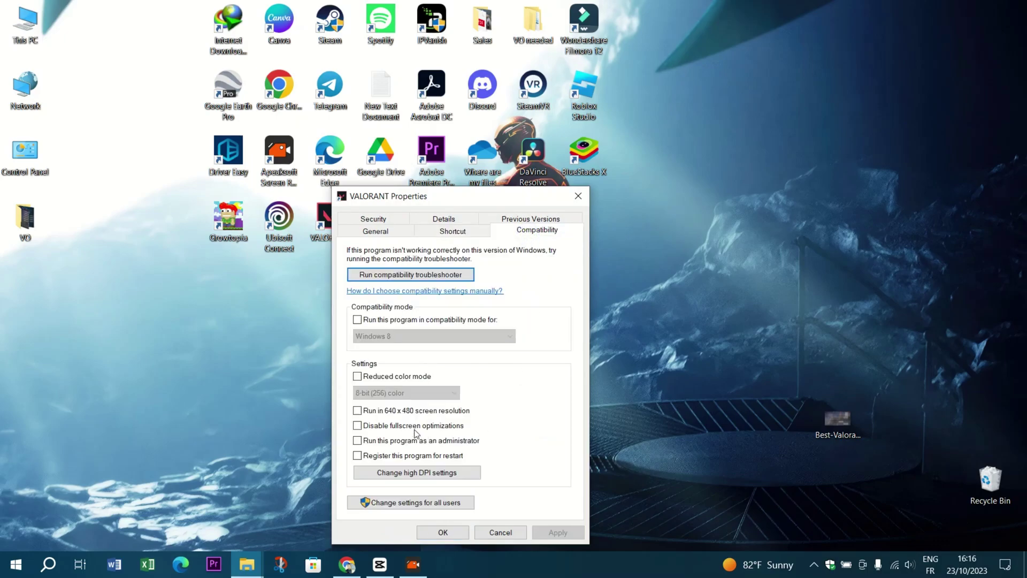
pyautogui.click(357, 426)
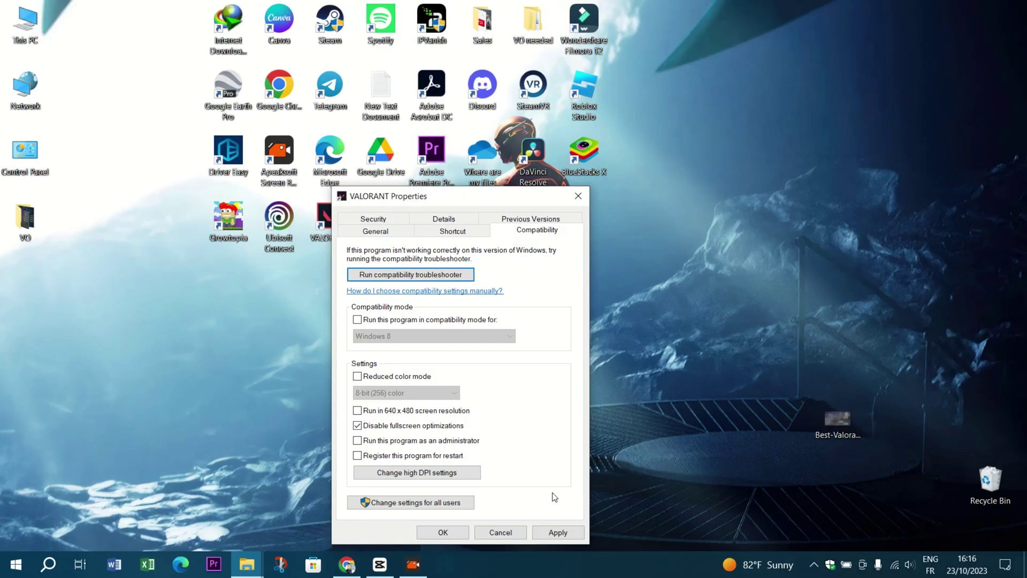
pyautogui.click(556, 532)
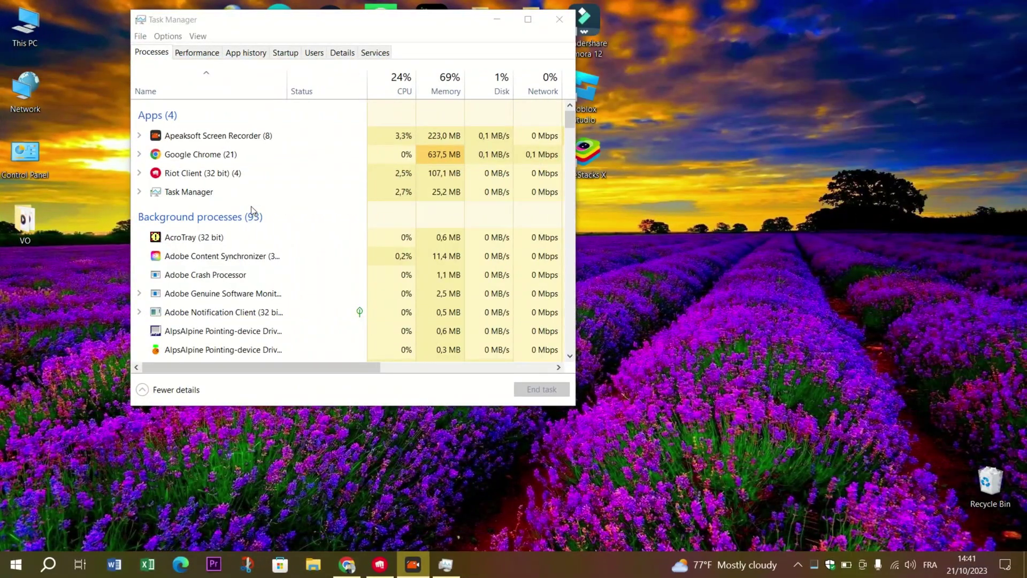
pyautogui.scroll(-4, 339, 232)
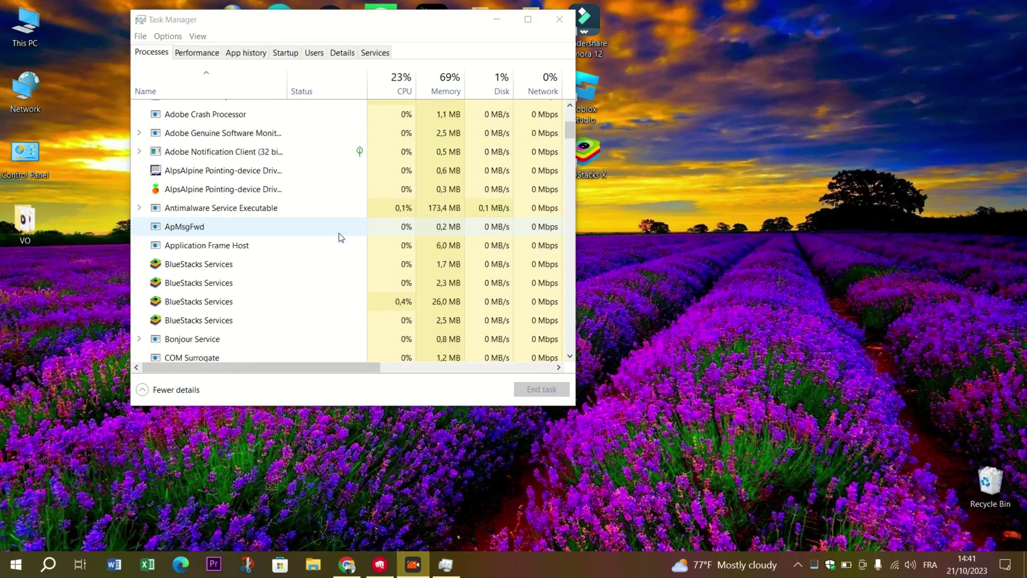
pyautogui.scroll(-3, 339, 234)
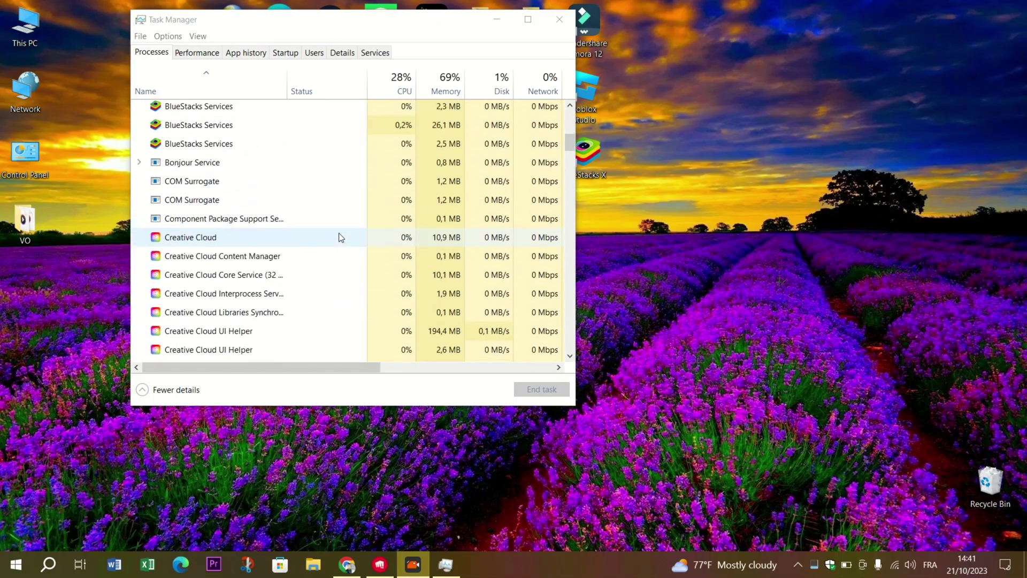
pyautogui.scroll(2, 340, 237)
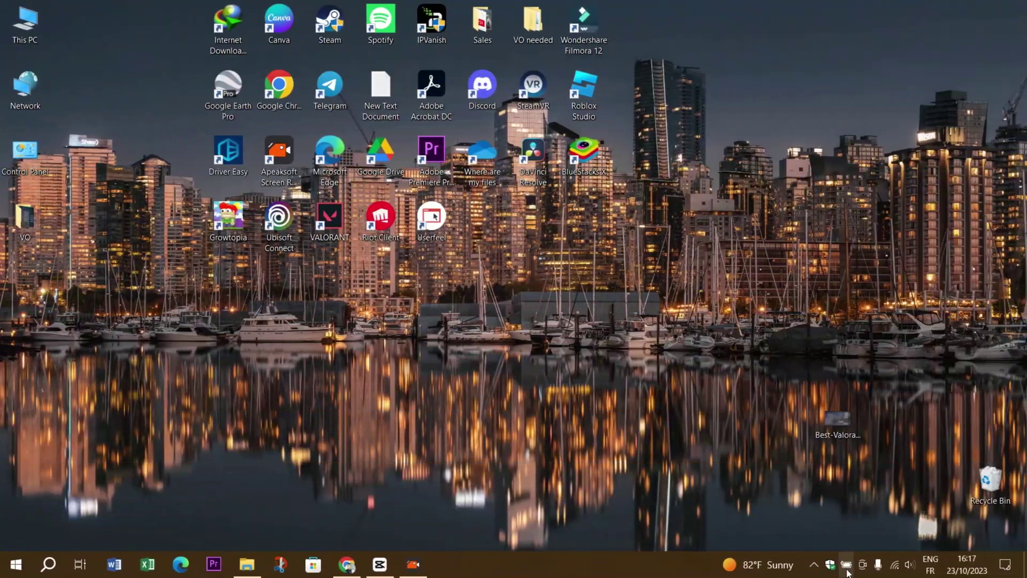
# Set battery saver's automatic turn-on threshold to Never in Battery settings.
pyautogui.click(847, 571)
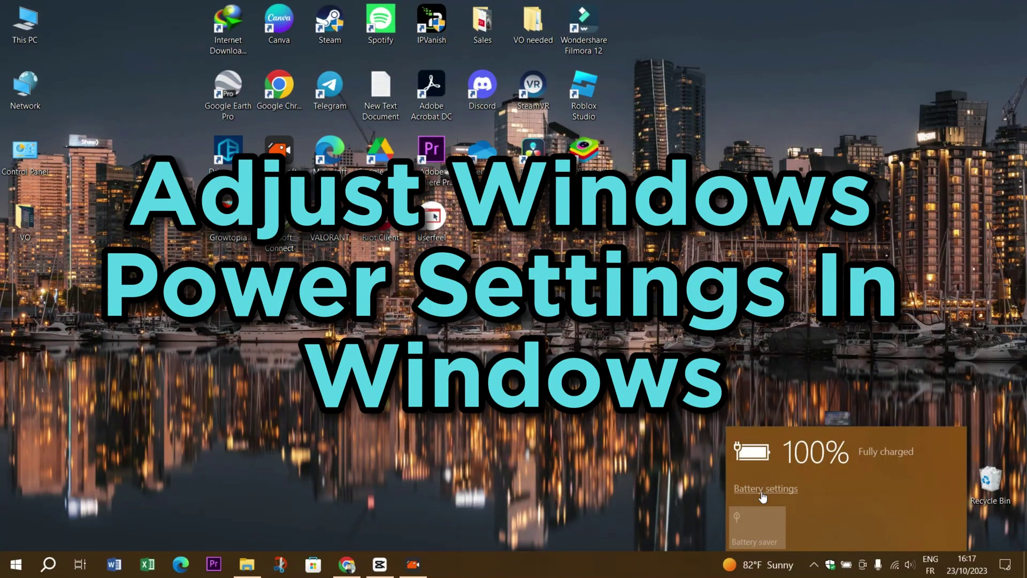
pyautogui.click(762, 492)
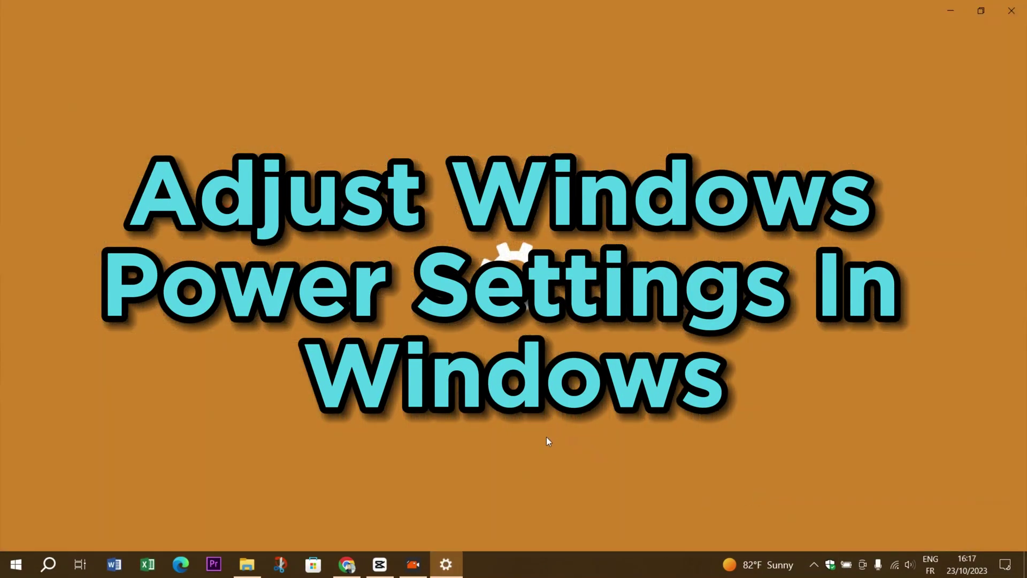
pyautogui.scroll(-1, 481, 285)
pyautogui.scroll(-1, 480, 281)
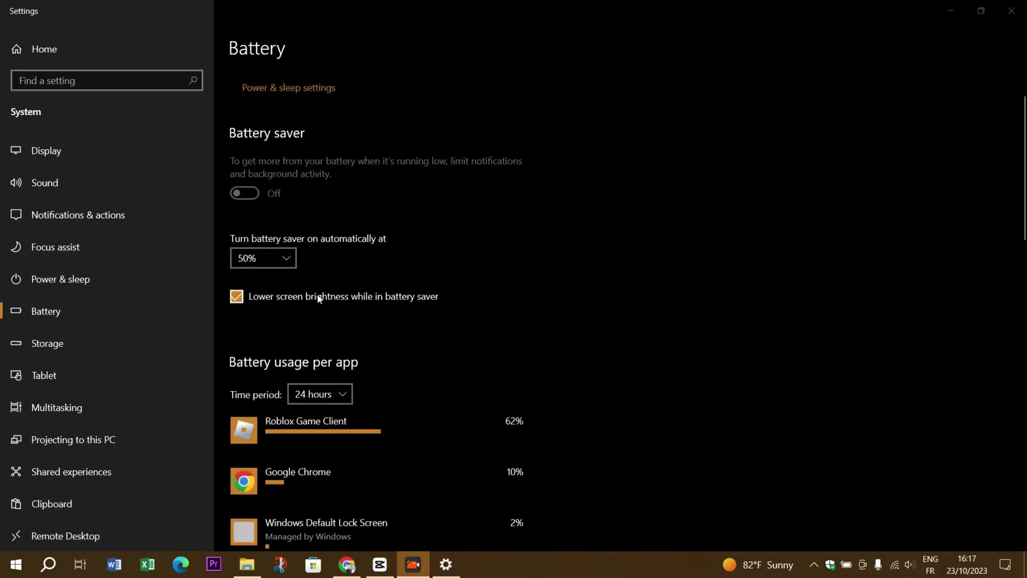
pyautogui.click(268, 258)
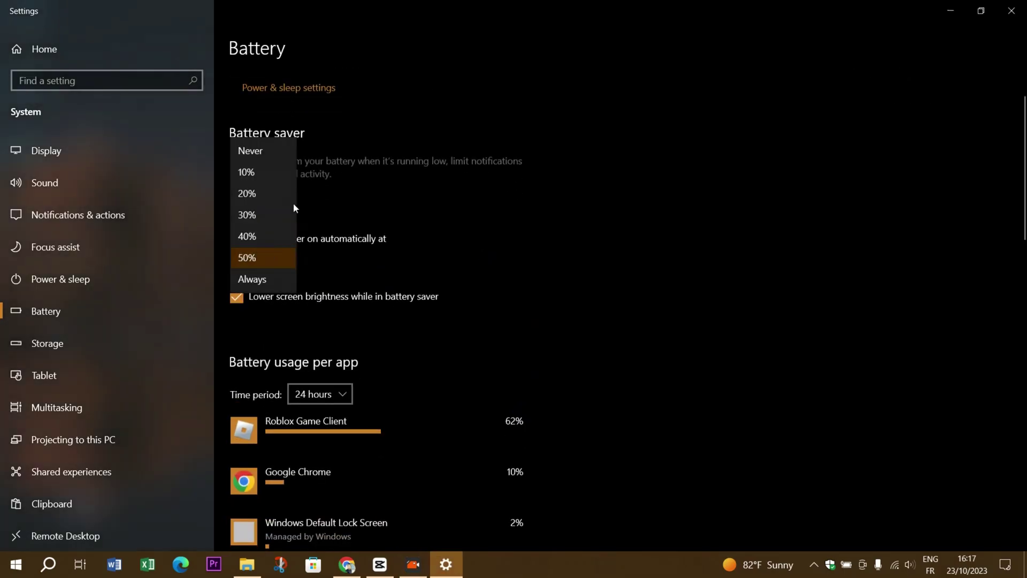
pyautogui.click(242, 152)
# Close Task Manager so the desktop is showing.
pyautogui.scroll(-2, 396, 281)
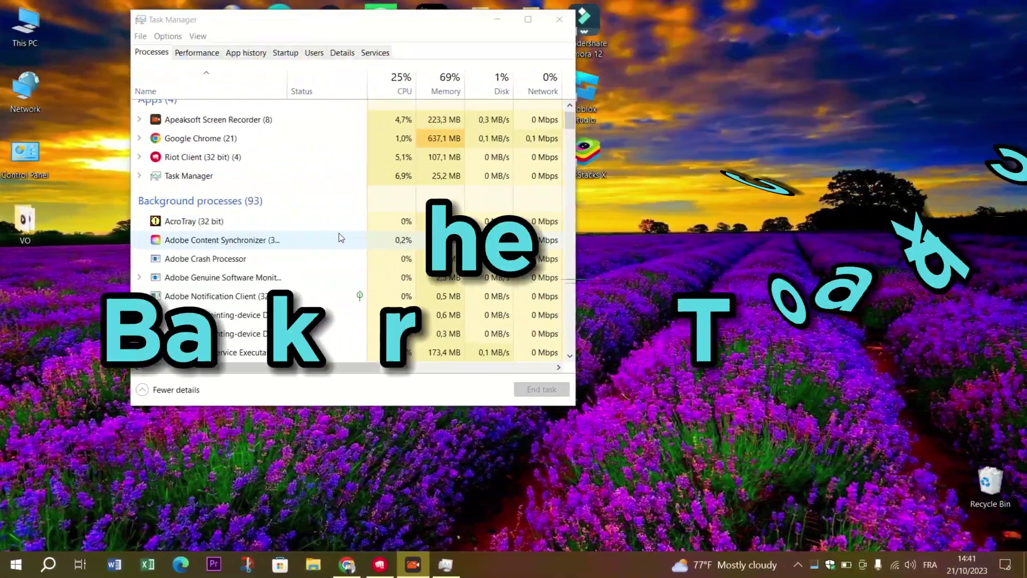
pyautogui.scroll(1, 340, 237)
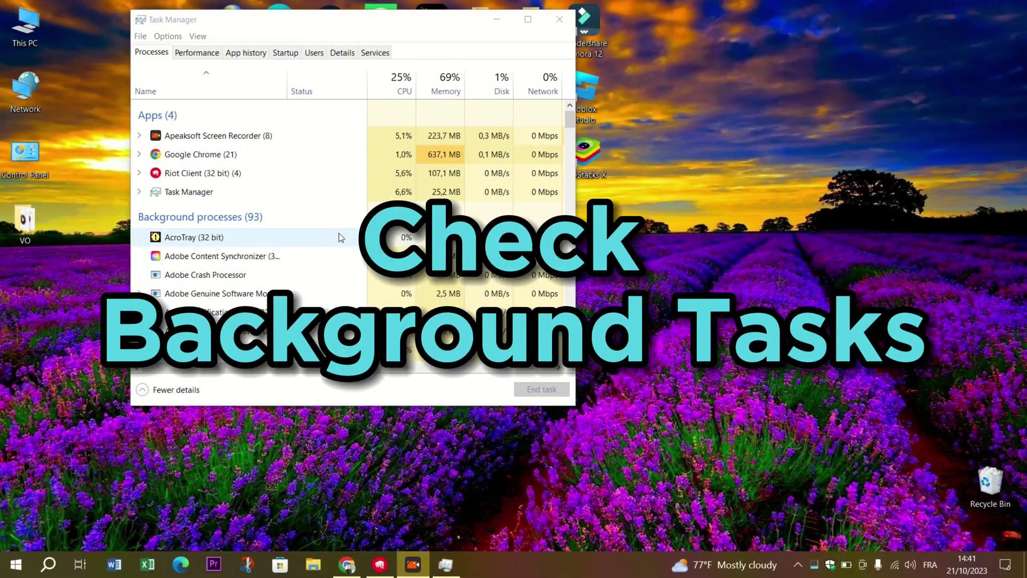
pyautogui.click(560, 19)
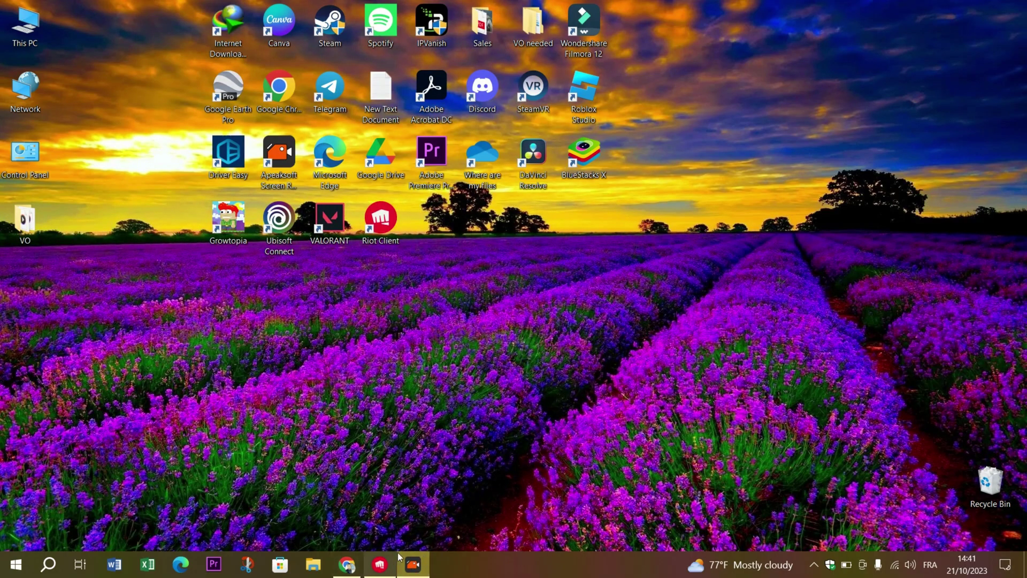
# Search the Apps & features installed apps list for 'VALOR'.
pyautogui.moveTo(150, 325); pyautogui.dragTo(887, 4)
pyautogui.click(683, 202)
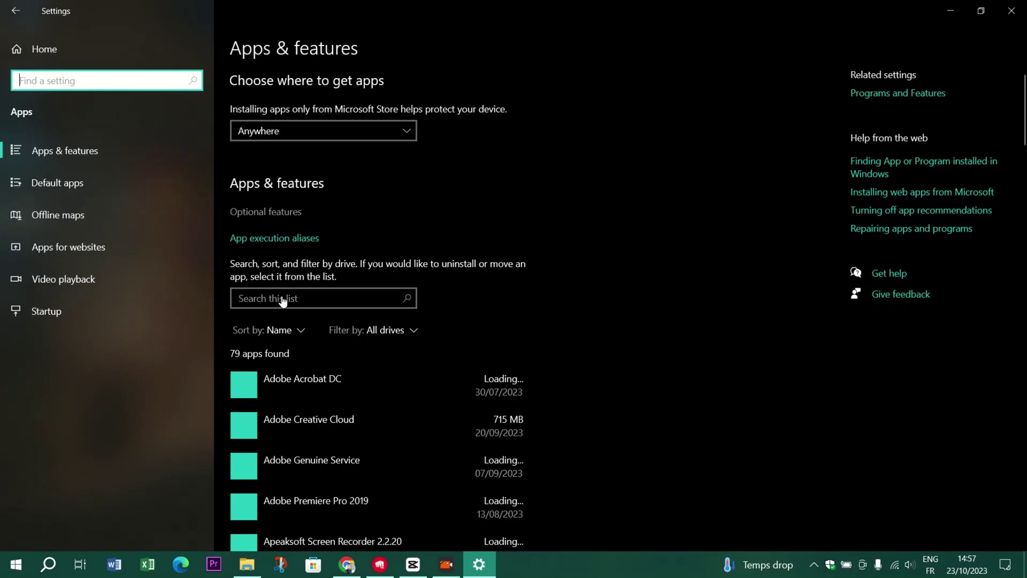
pyautogui.click(283, 300)
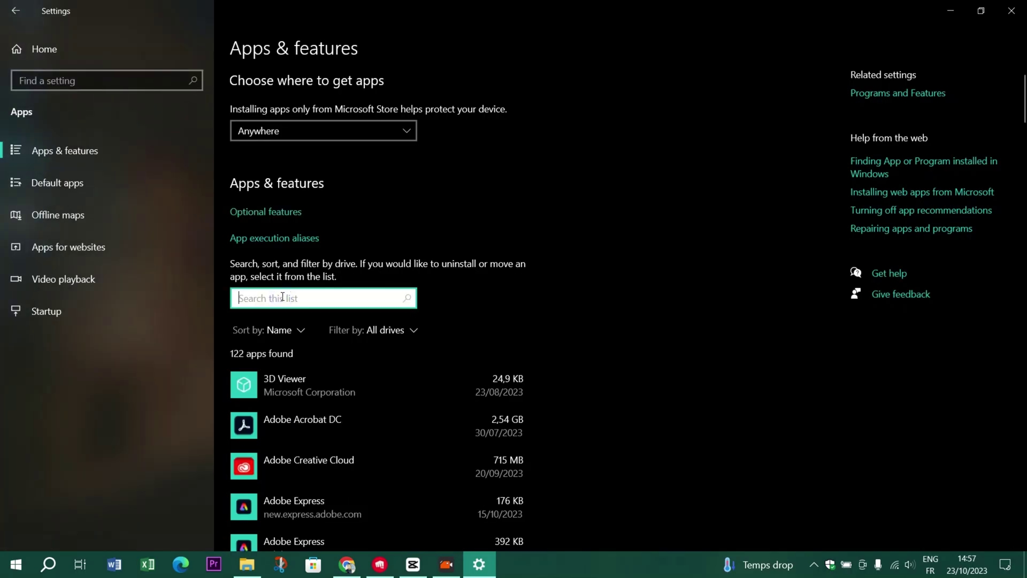
pyautogui.write('VALOR')
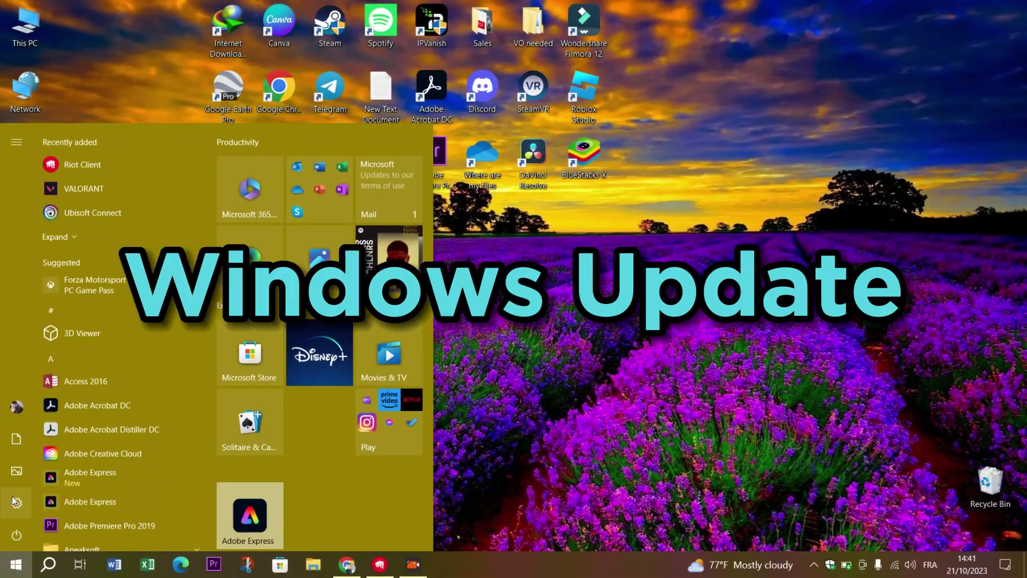
# Run Check for updates under Update & Security, confirming the PC is up to date.
pyautogui.click(16, 502)
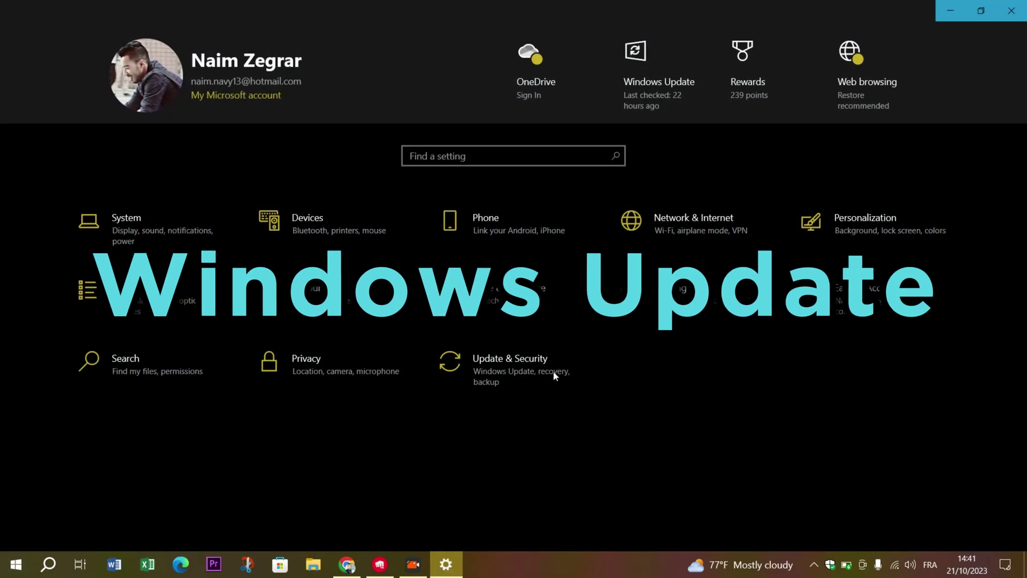
pyautogui.click(507, 376)
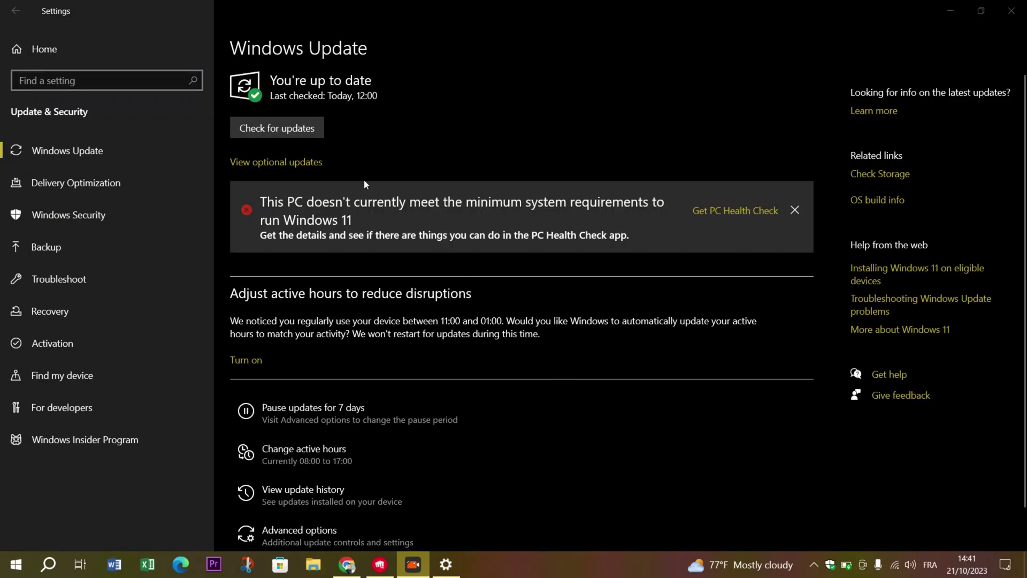
pyautogui.click(283, 133)
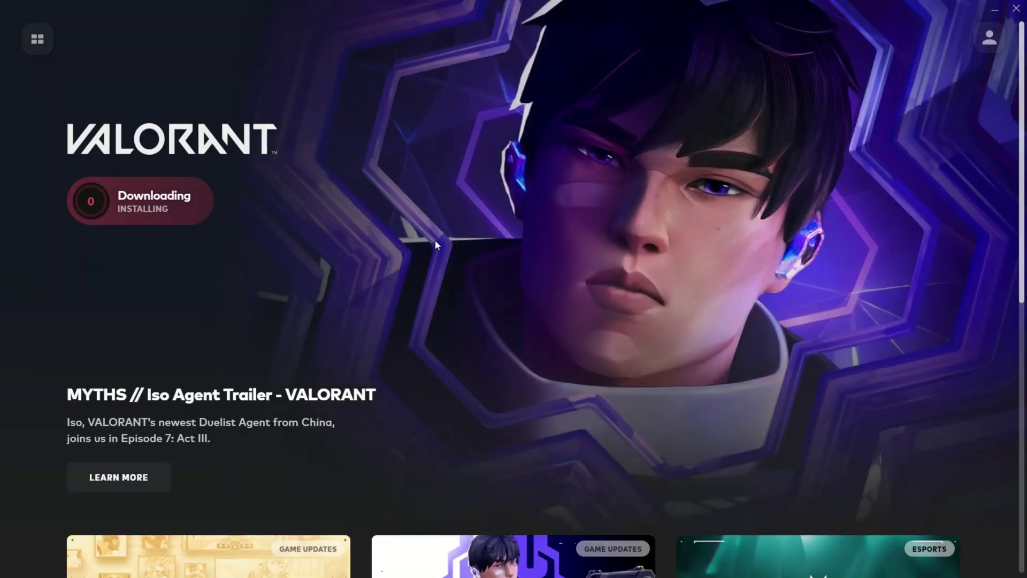
# Scroll through the VALORANT page in the Riot Client.
pyautogui.scroll(-5, 622, 289)
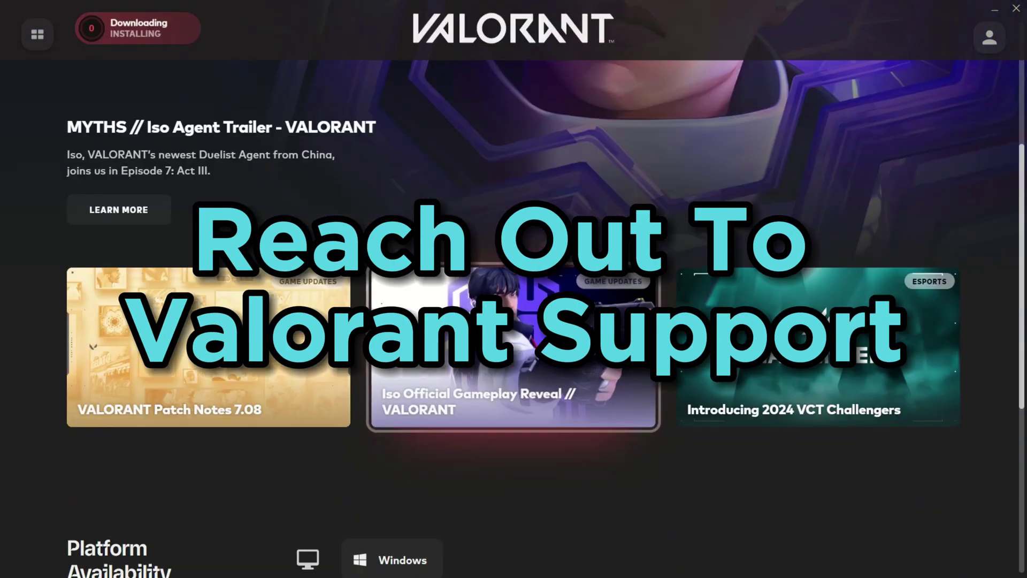
pyautogui.scroll(-6, 52, 370)
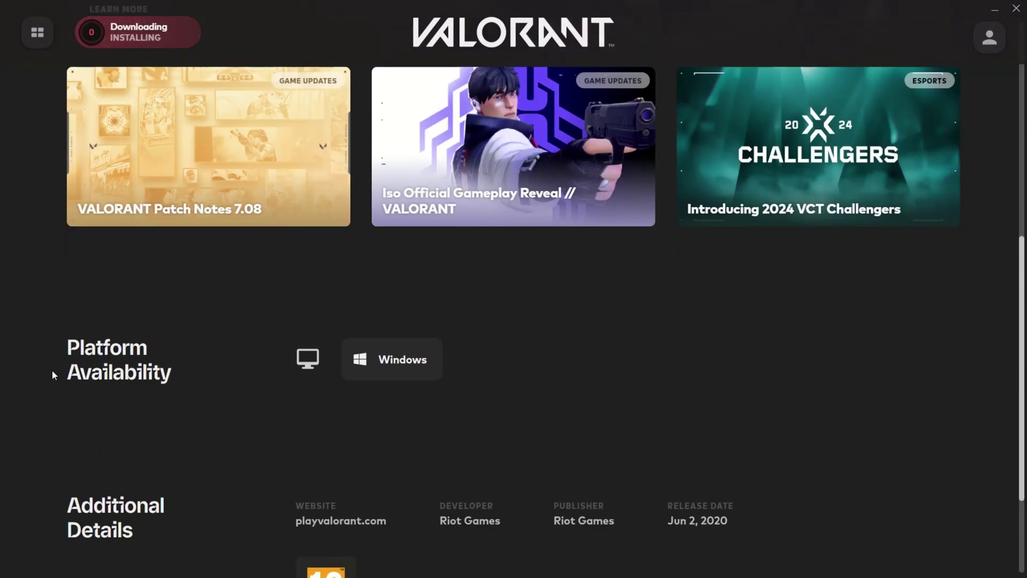
pyautogui.scroll(11, 53, 370)
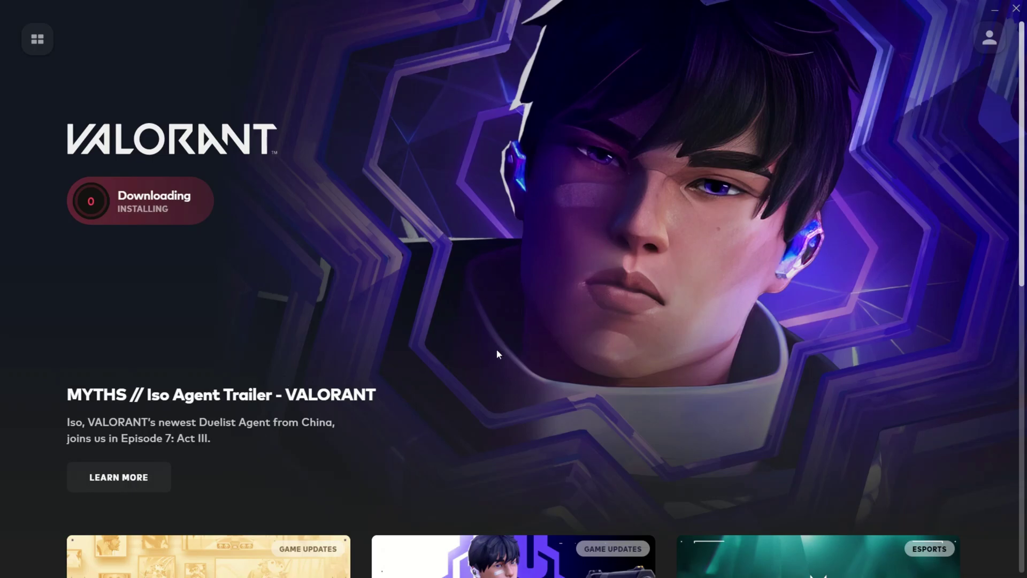
pyautogui.scroll(-1, 477, 342)
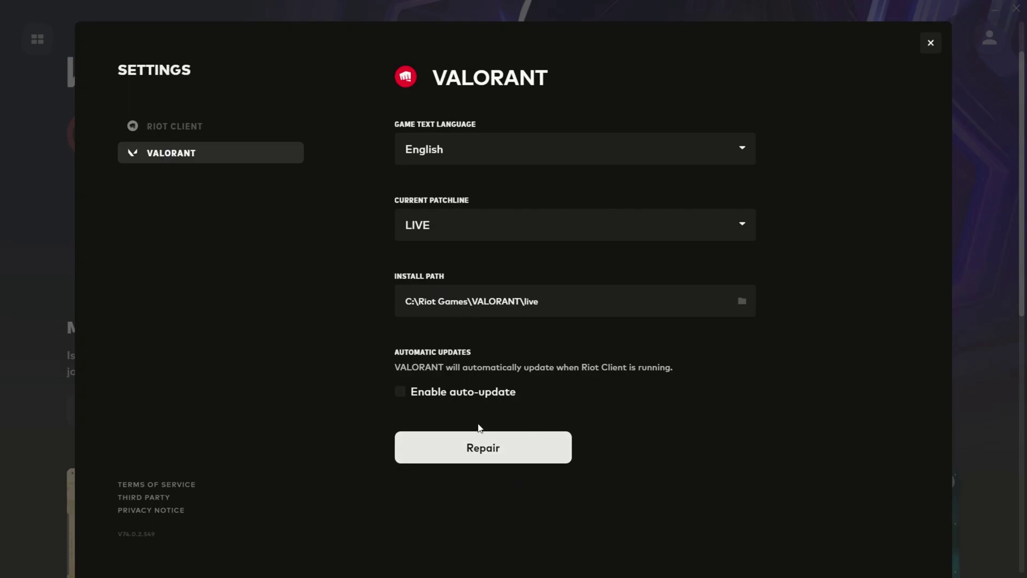
# Start a repair of VALORANT's game files from its Riot Client settings.
pyautogui.click(457, 450)
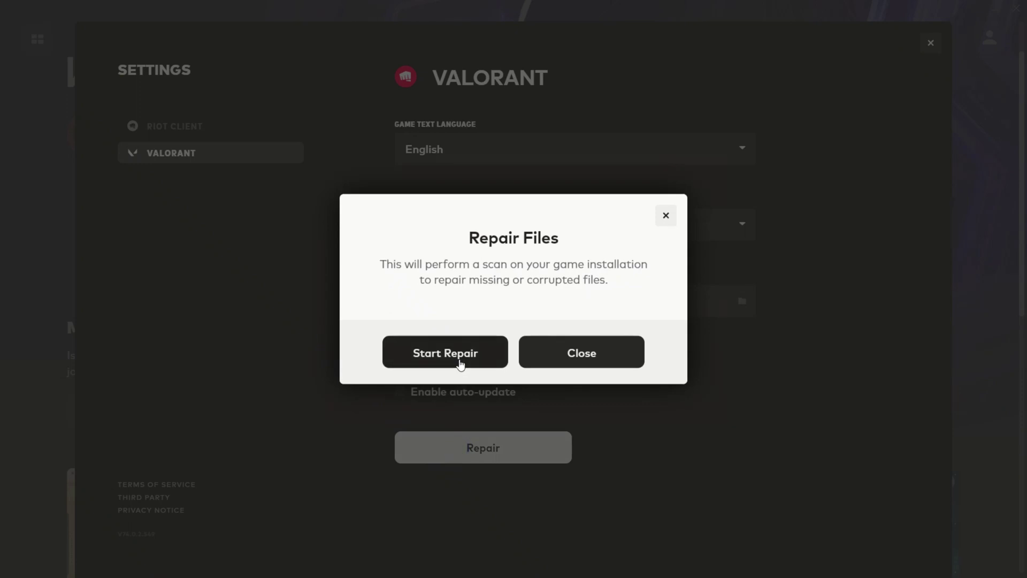
pyautogui.click(438, 357)
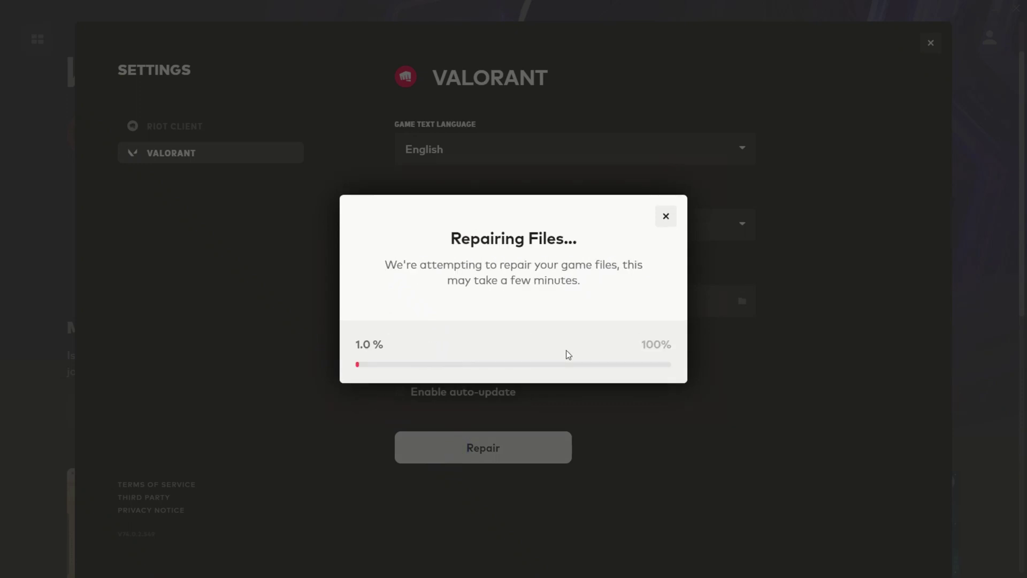